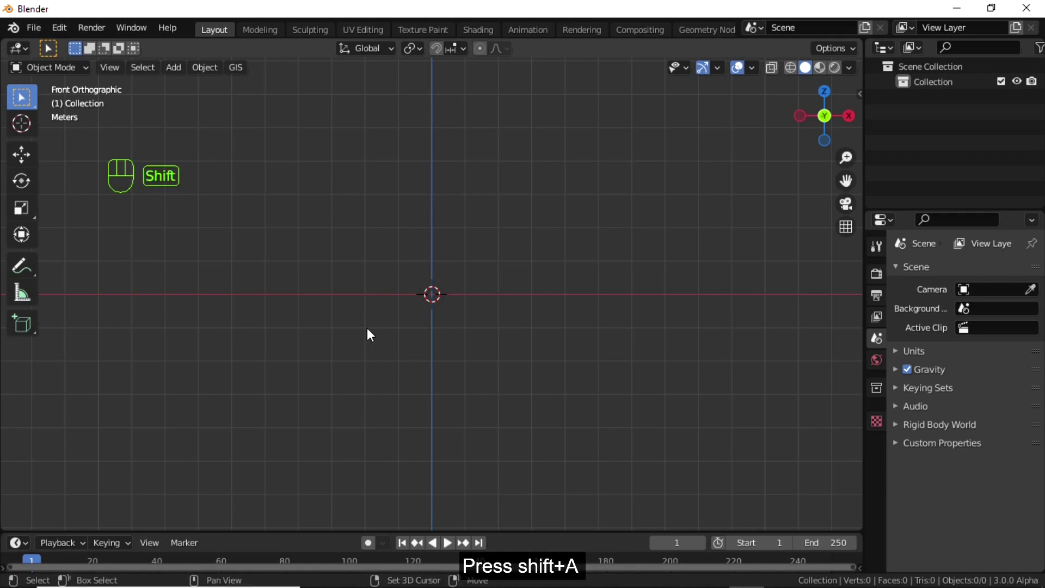
- Add a cube mesh at the origin and show its Transform panel in the sidebar
key("shift+a")
mouse_move(289, 275)
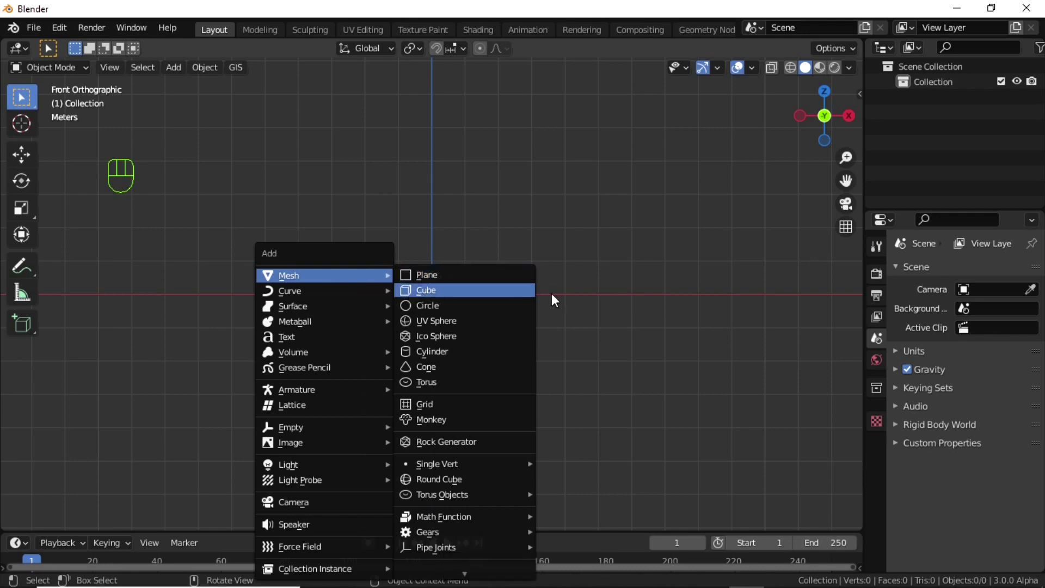
left_click(475, 294)
key("n")
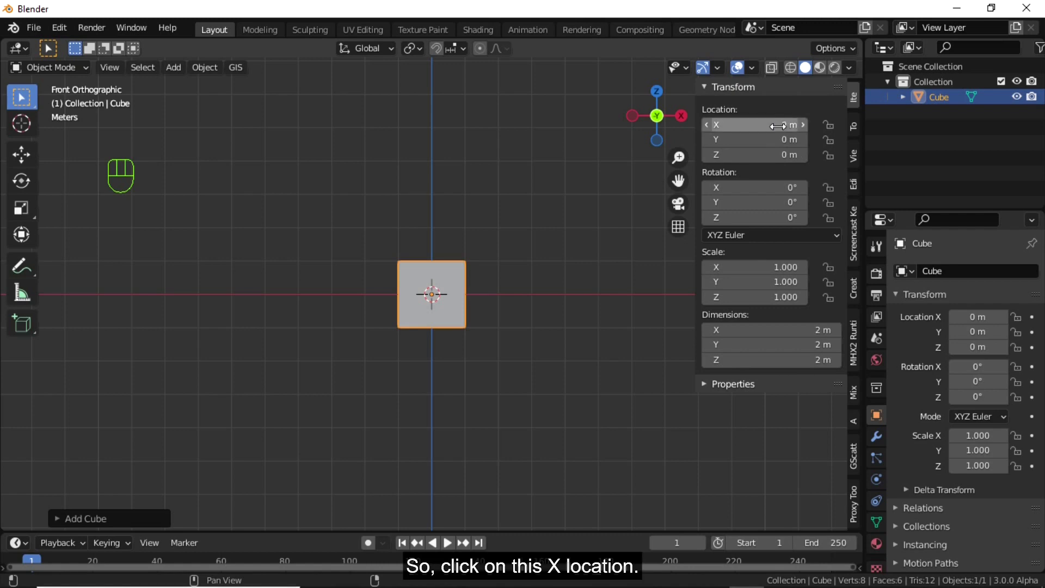
- Give the cube's Location X the driver expression #frame
left_click(763, 125)
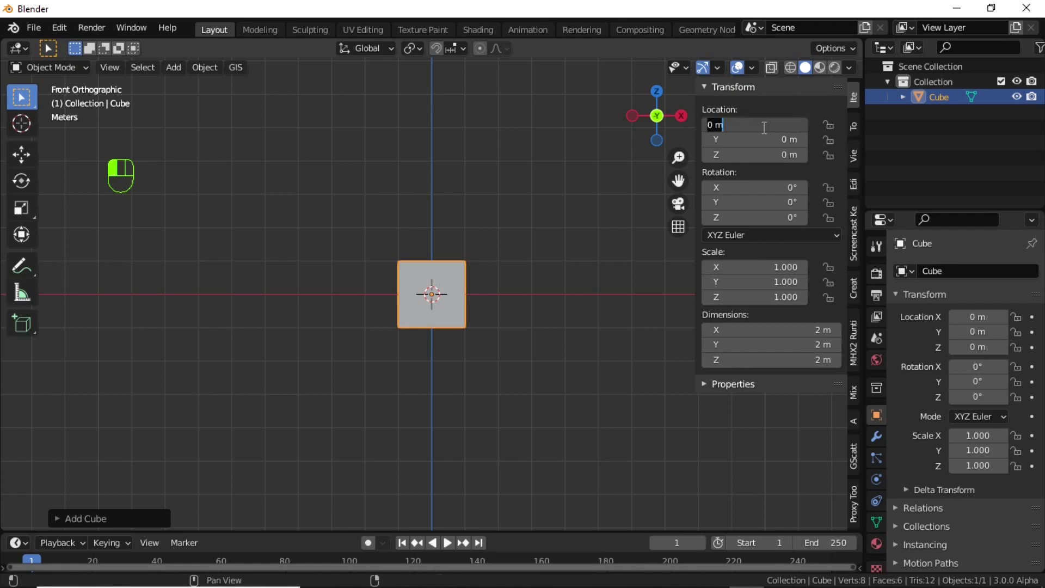
type("#frame")
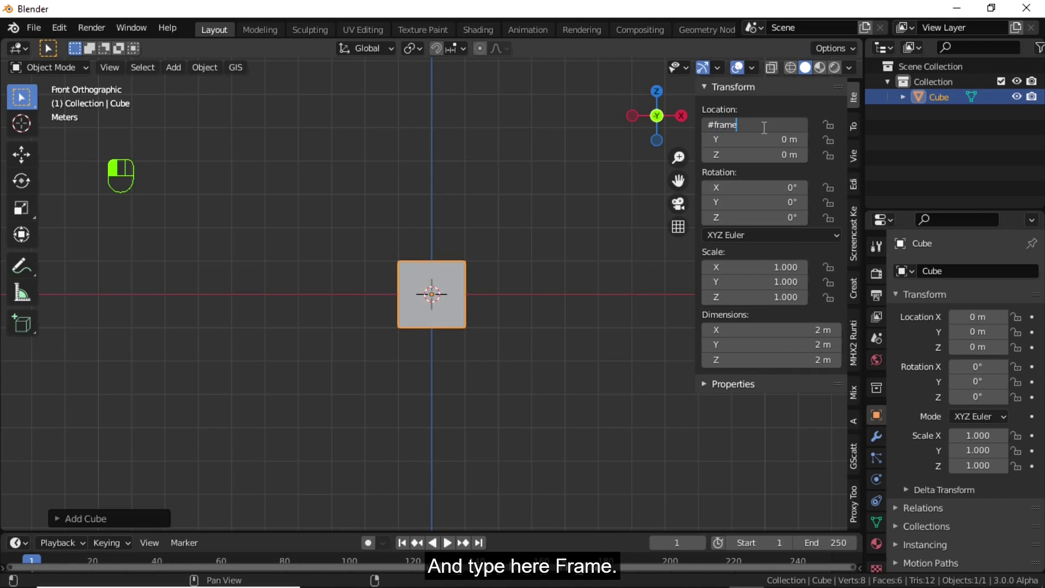
key("Return")
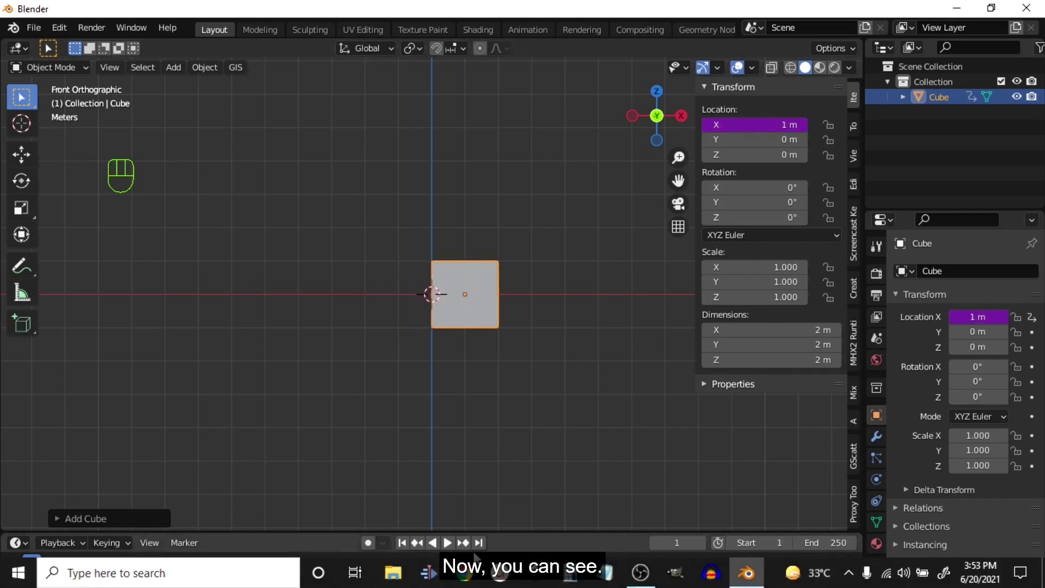
key("space")
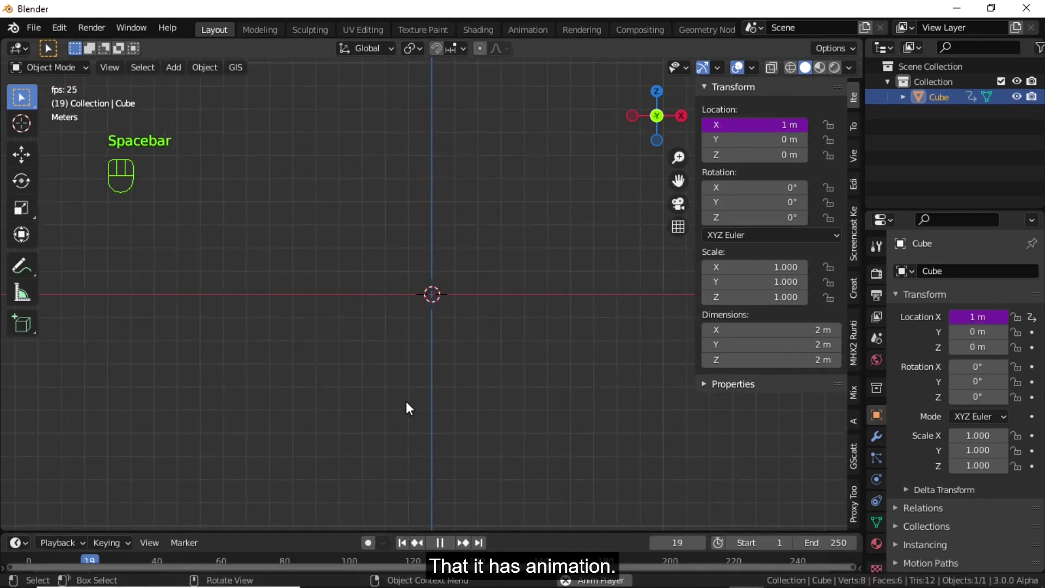
key("space")
scroll(409, 408, "down", 1)
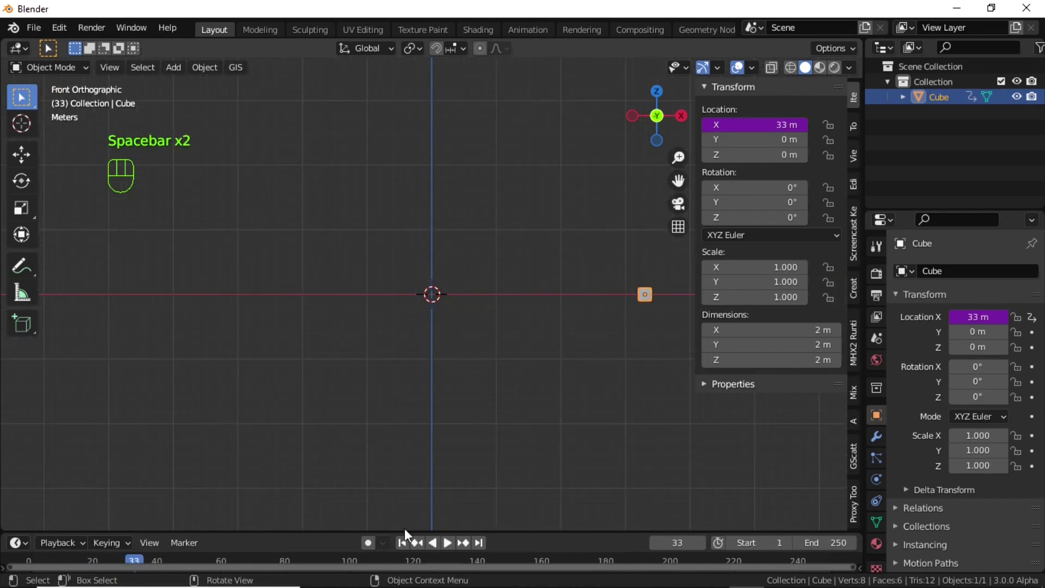
left_click(402, 542)
scroll(445, 401, "up", 10)
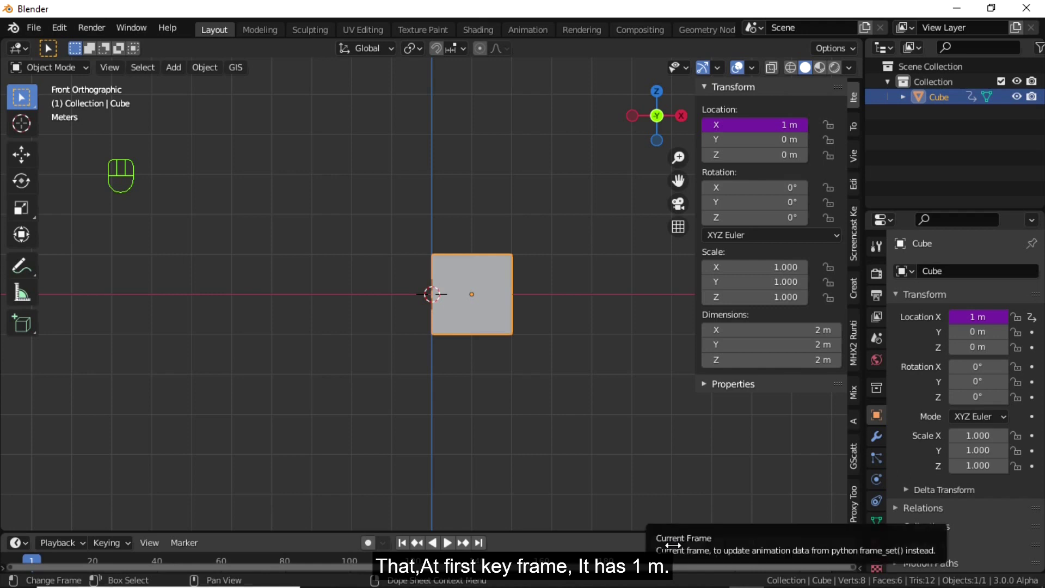
left_click(700, 543)
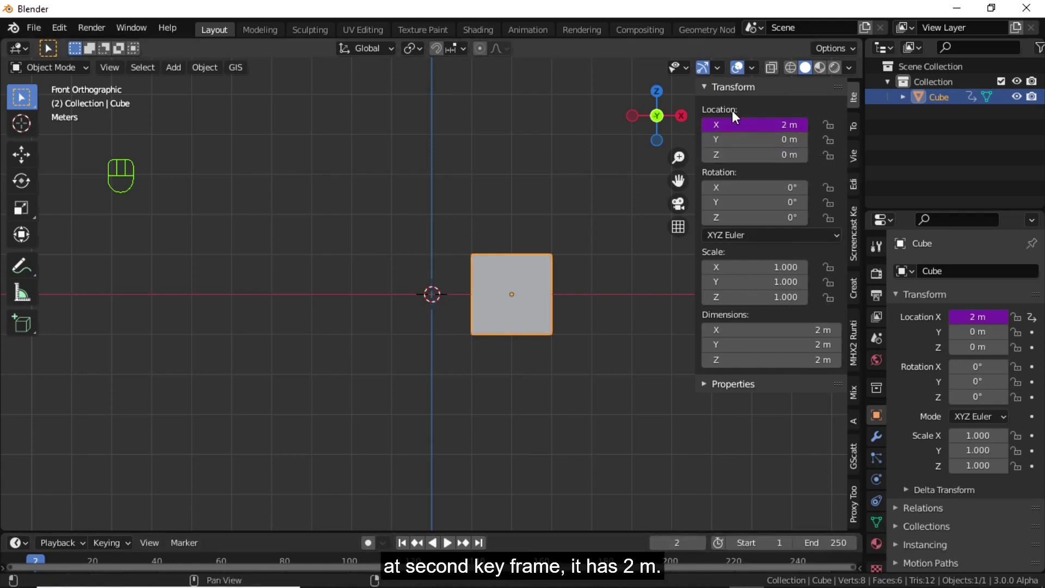
left_click(479, 543)
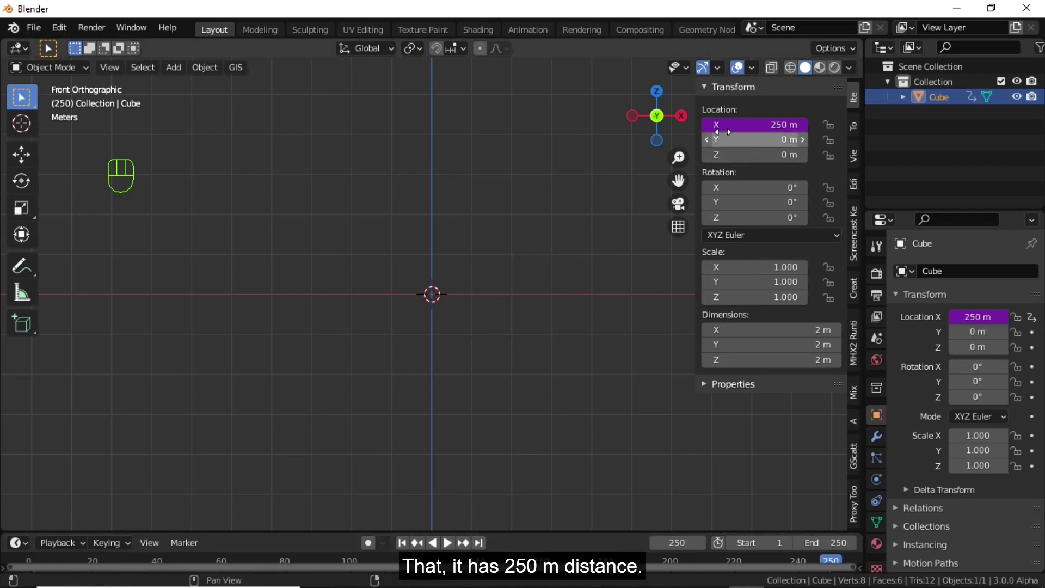
mouse_move(740, 125)
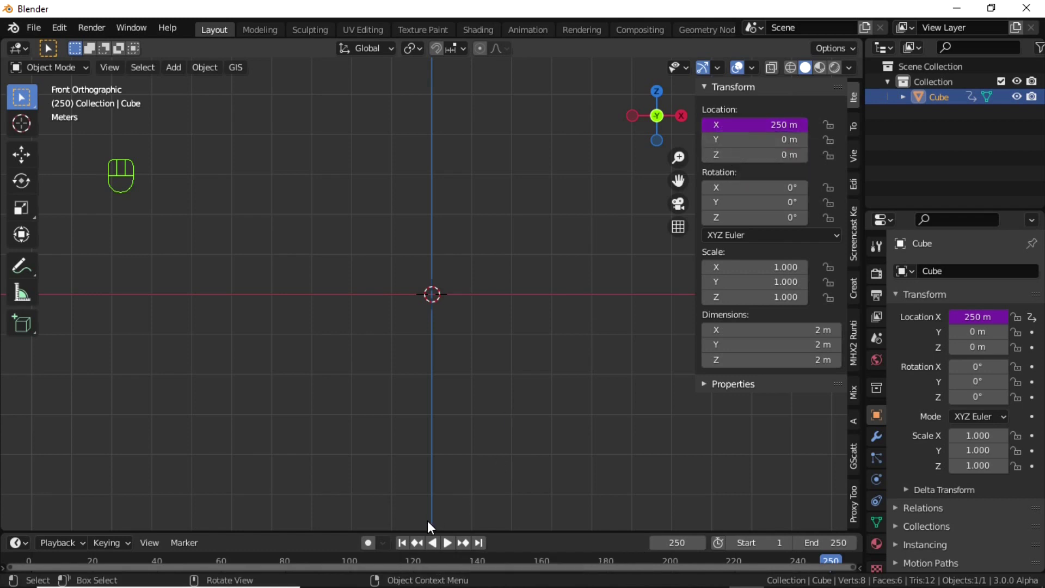
left_click(406, 542)
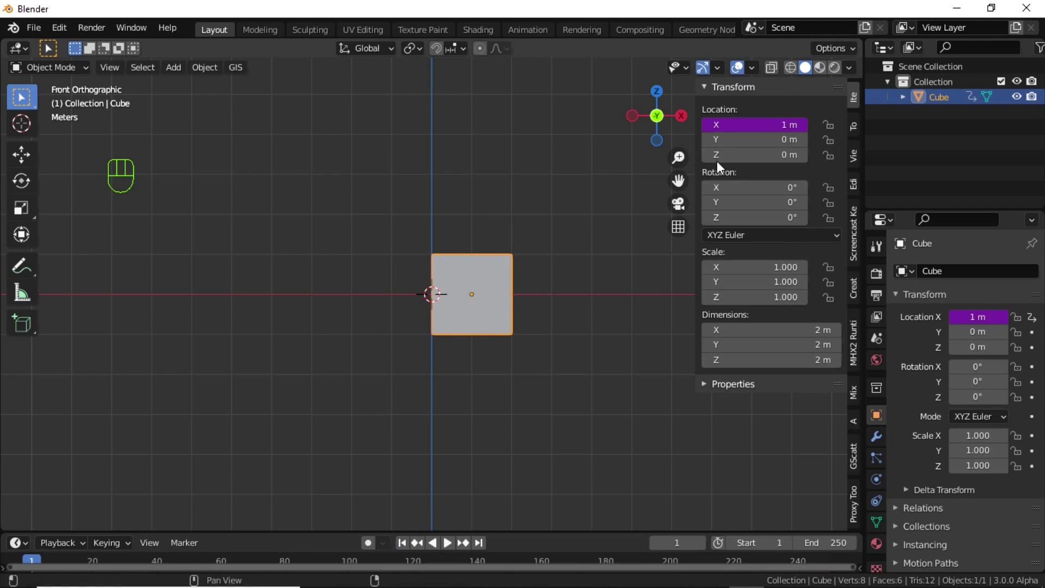
- Change the X location driver to #frame*10/250 and play the slower motion
left_click(765, 127)
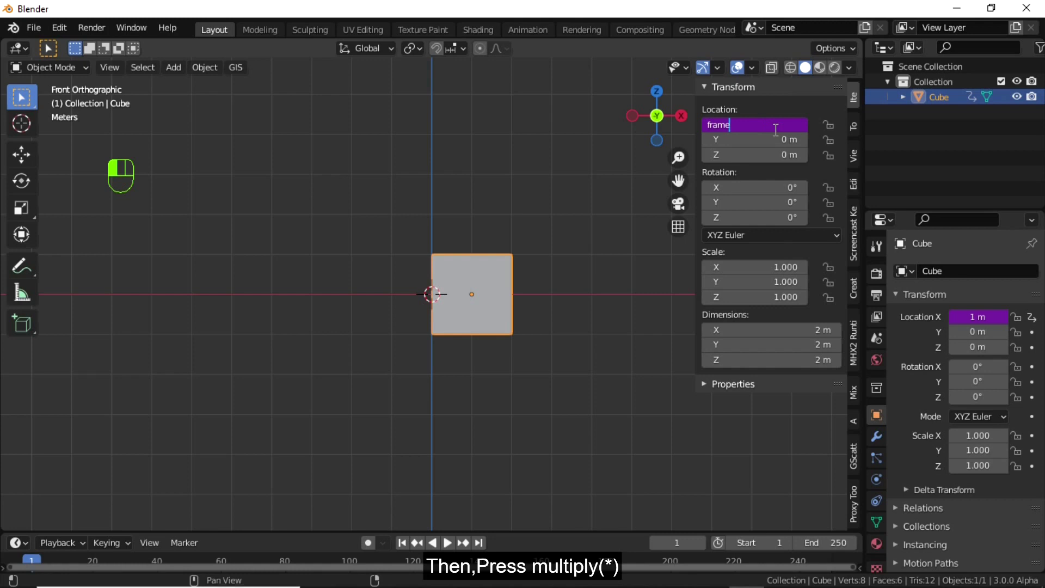
type("*")
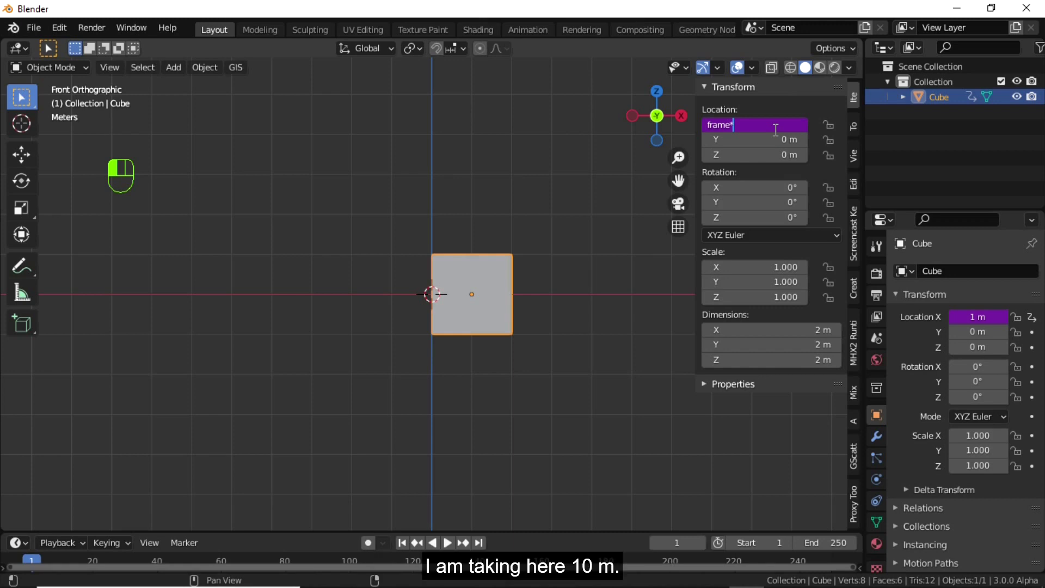
type("10/250")
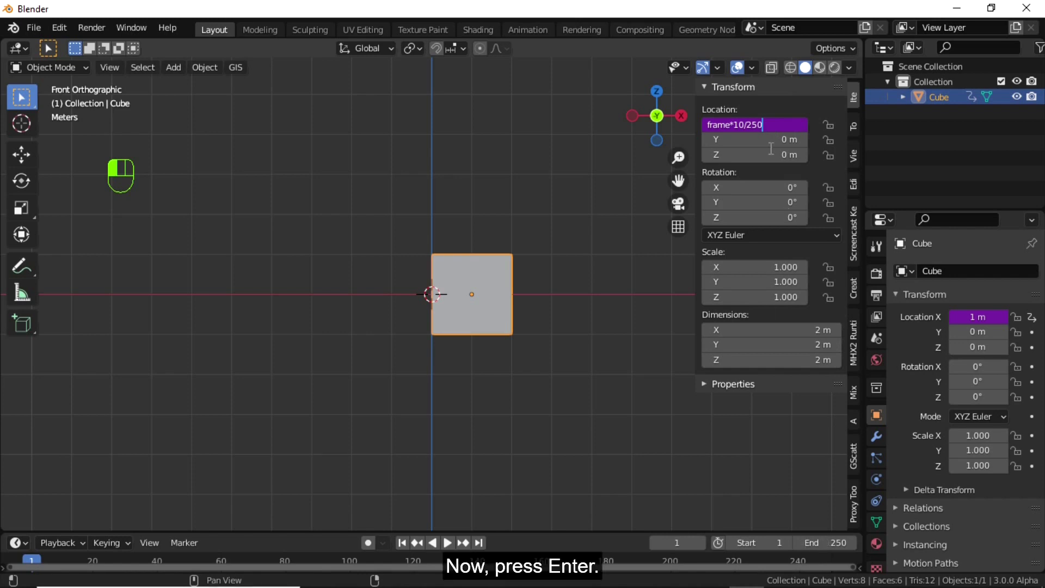
key("Return")
key("space")
scroll(326, 249, "down", 2)
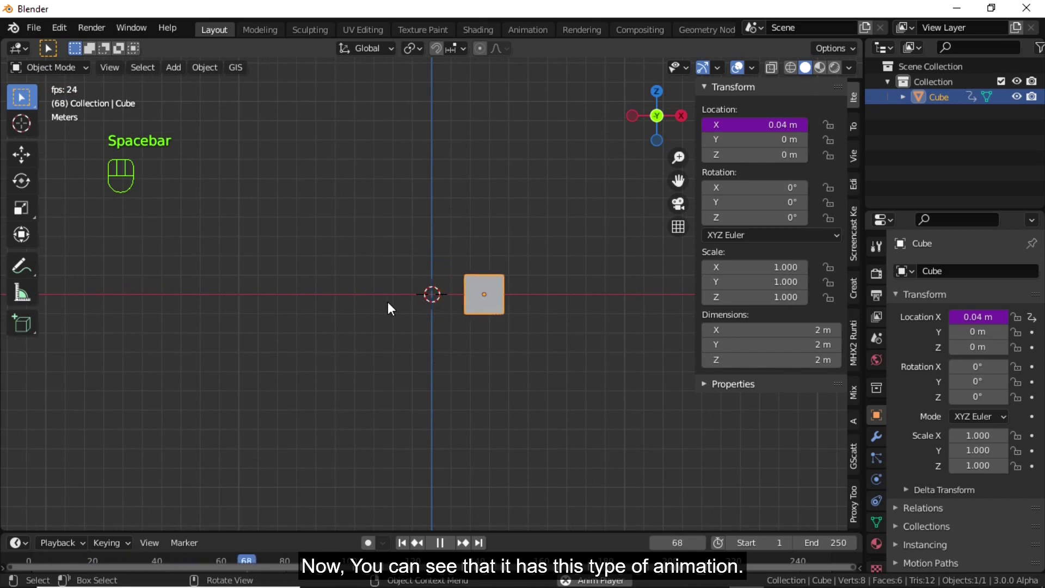
key("space")
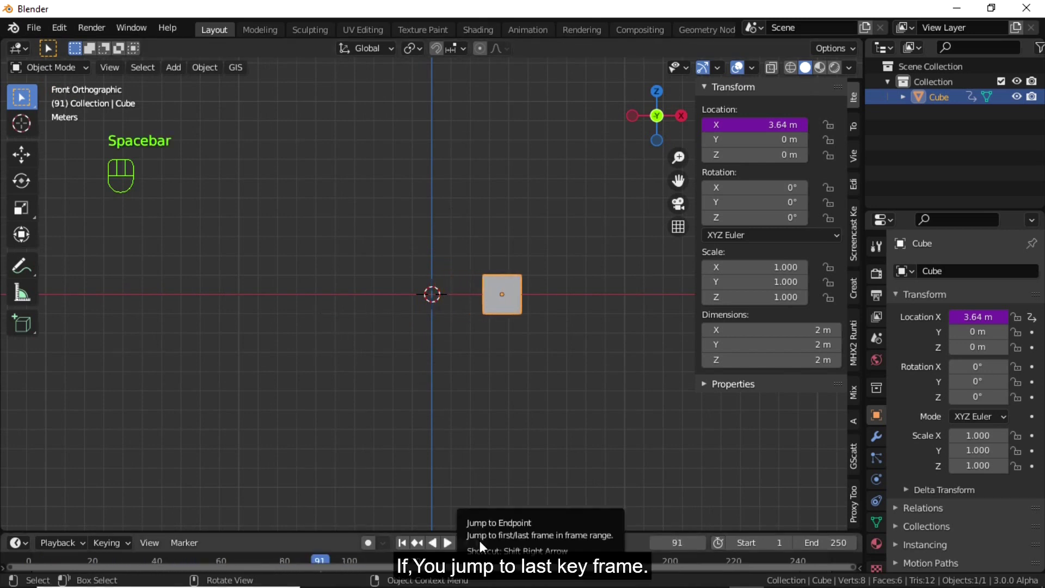
left_click(477, 543)
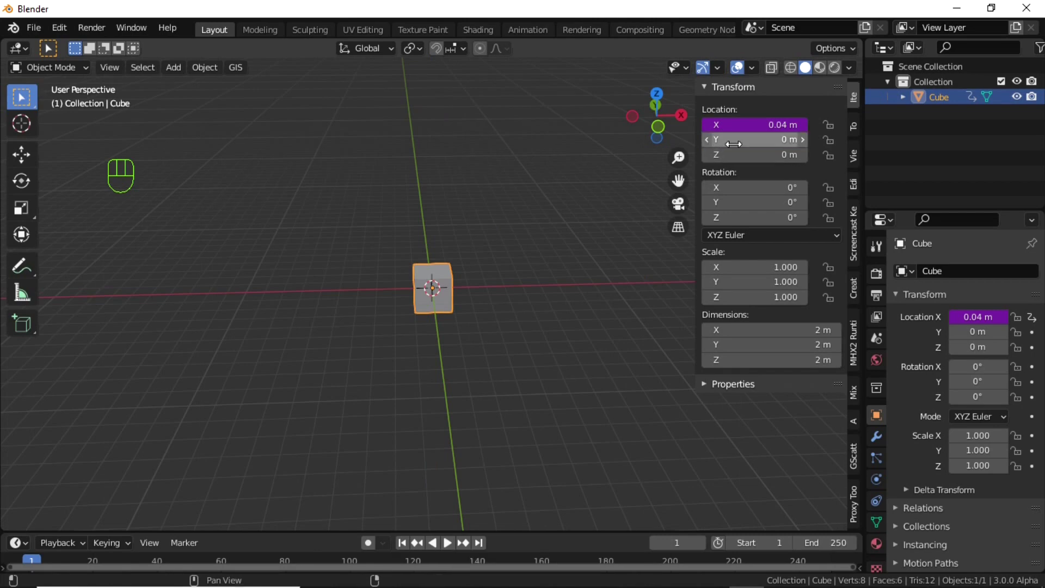
- Enter #frame*20/250 into the cube's Location Y field
left_click(734, 143)
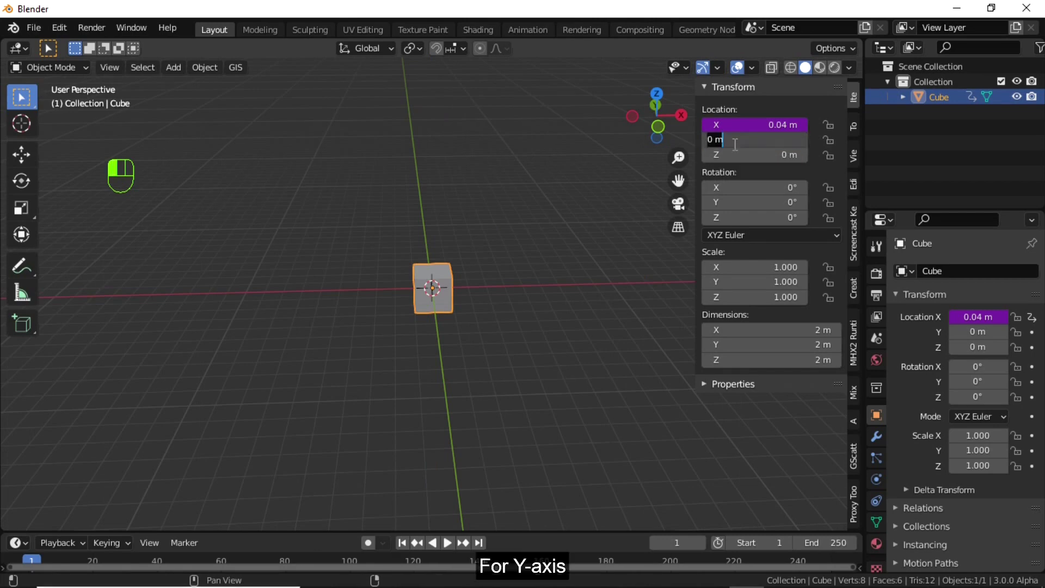
type("#")
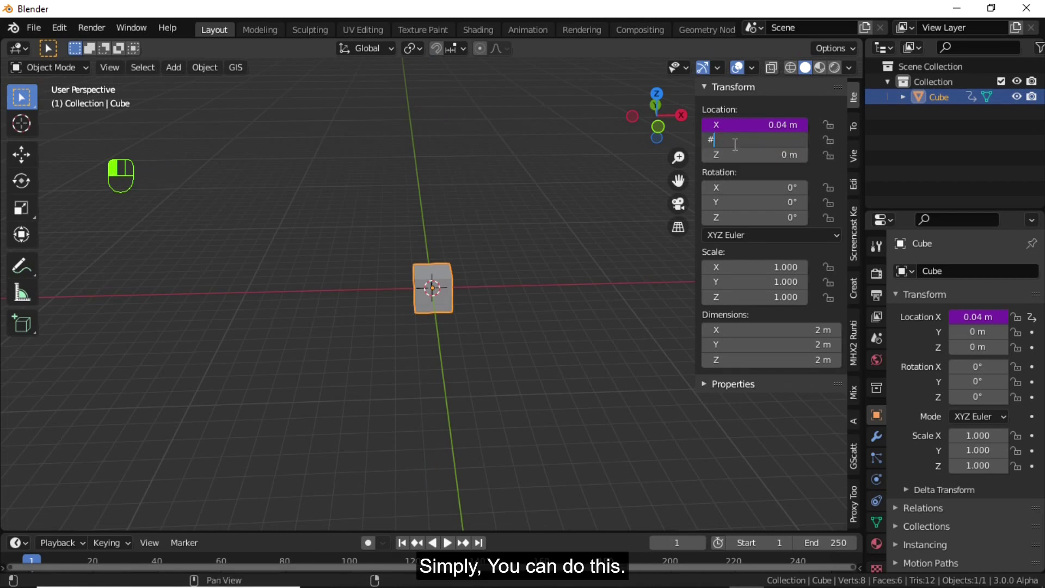
type("frame")
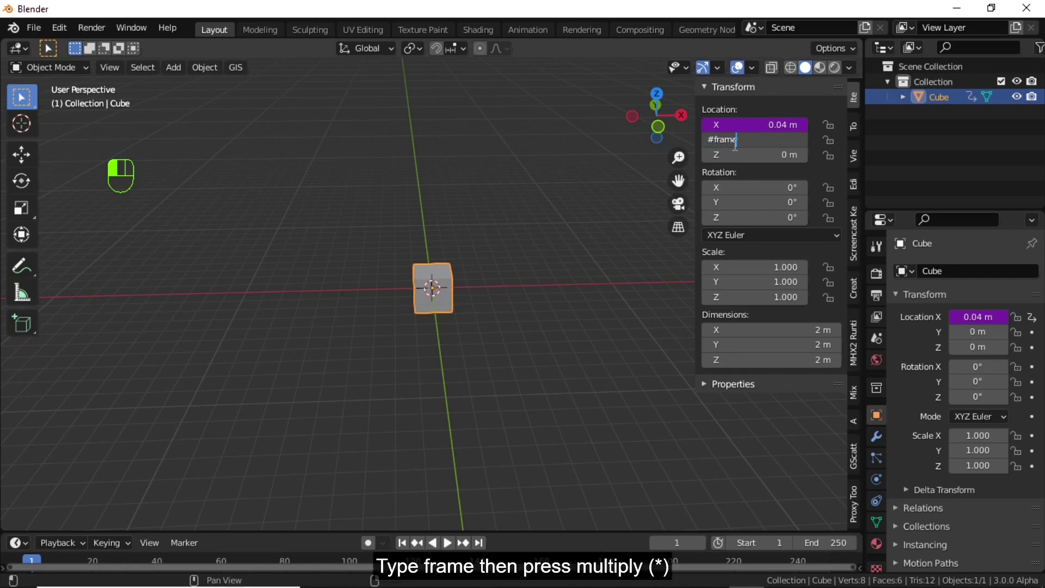
type("*")
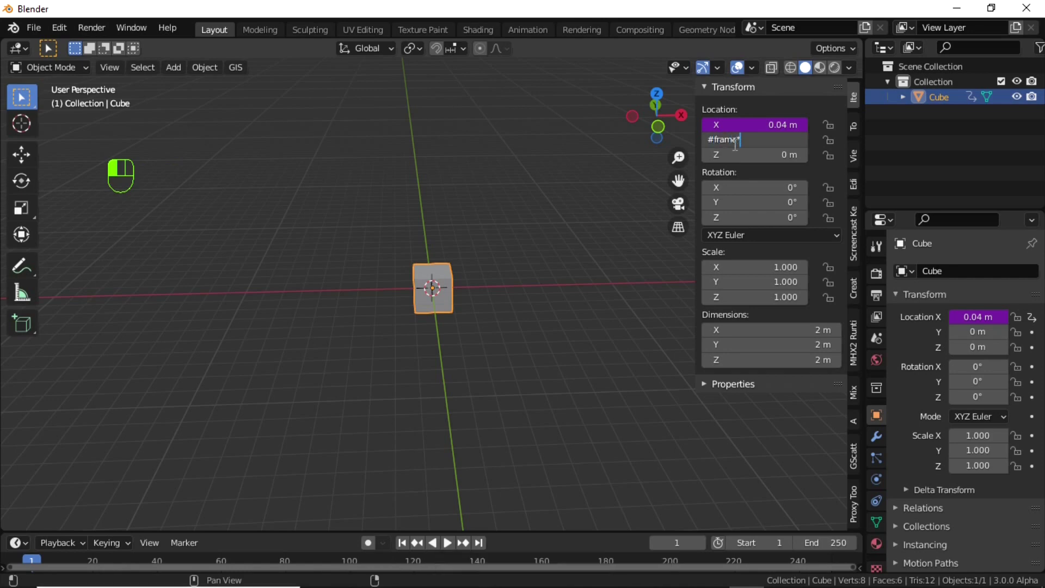
type("20")
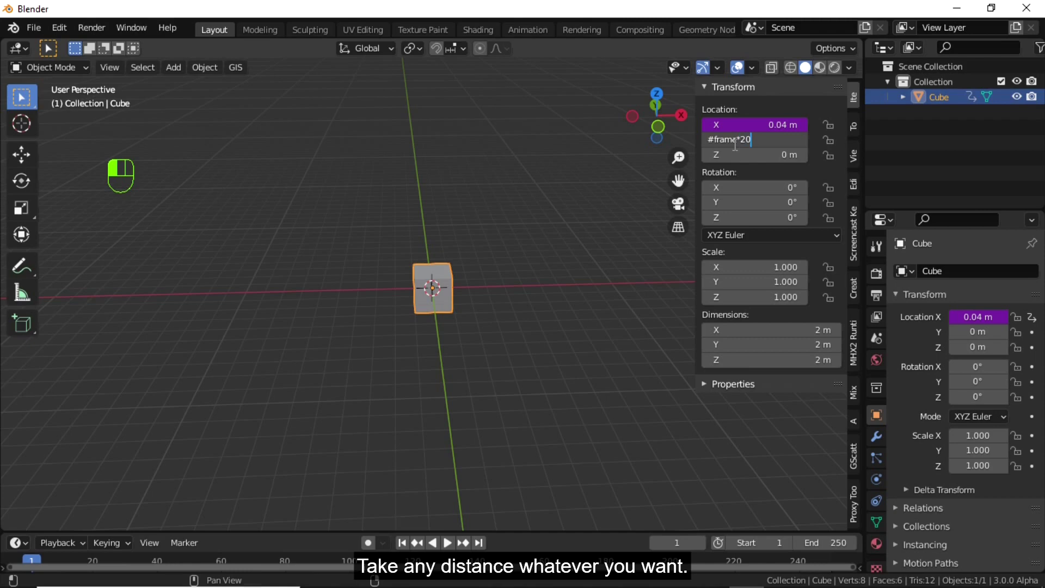
type("/250")
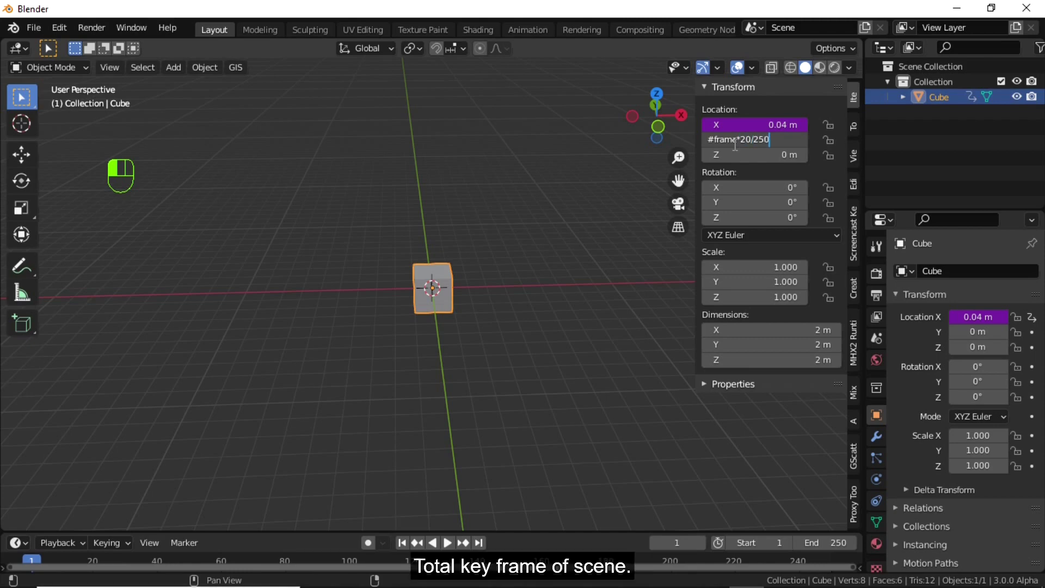
- Confirm the Y location driver, preview the diagonal slide, then return to frame 1
key("Return")
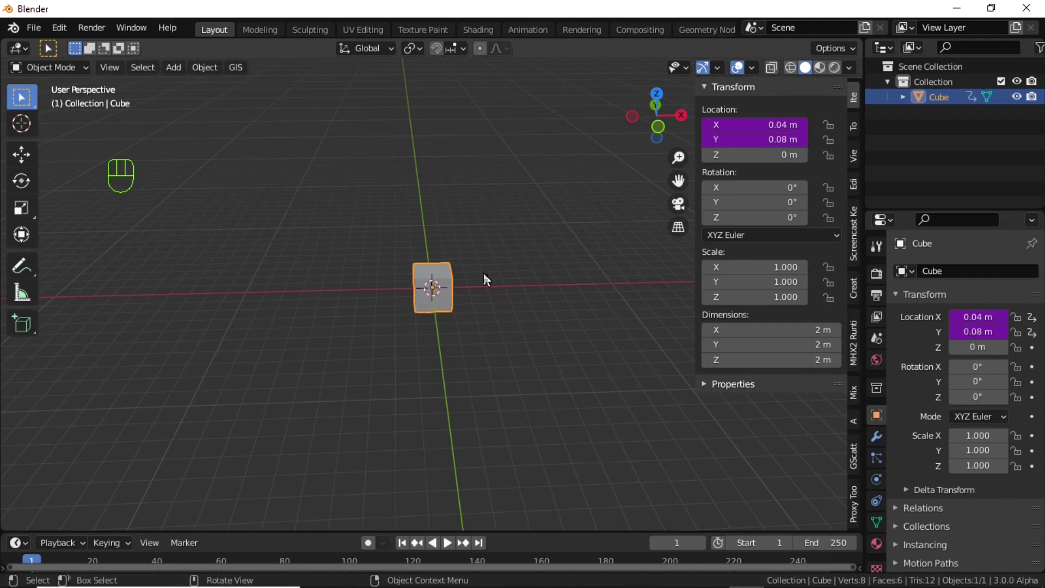
key("space")
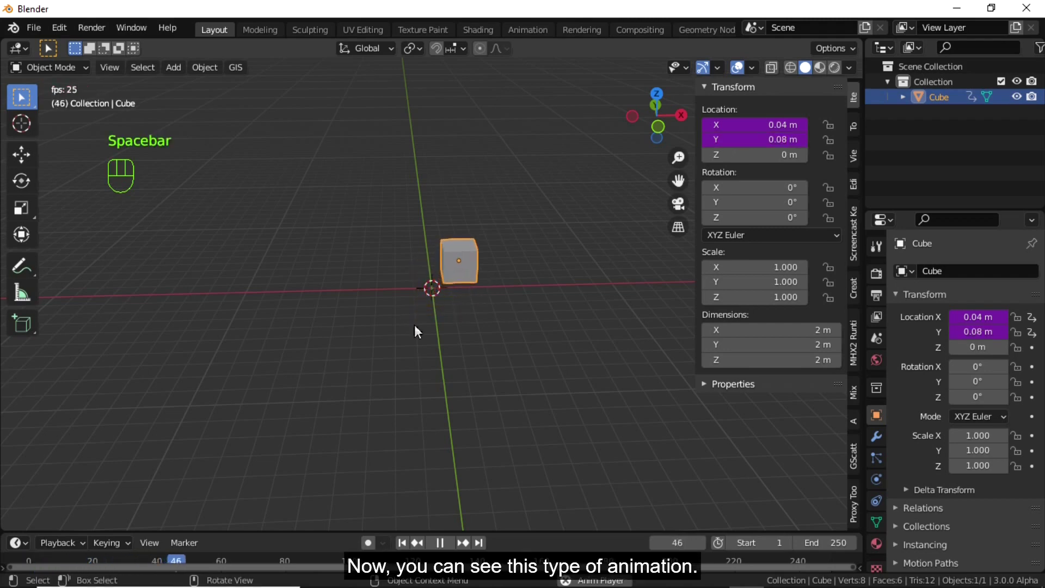
key("Escape")
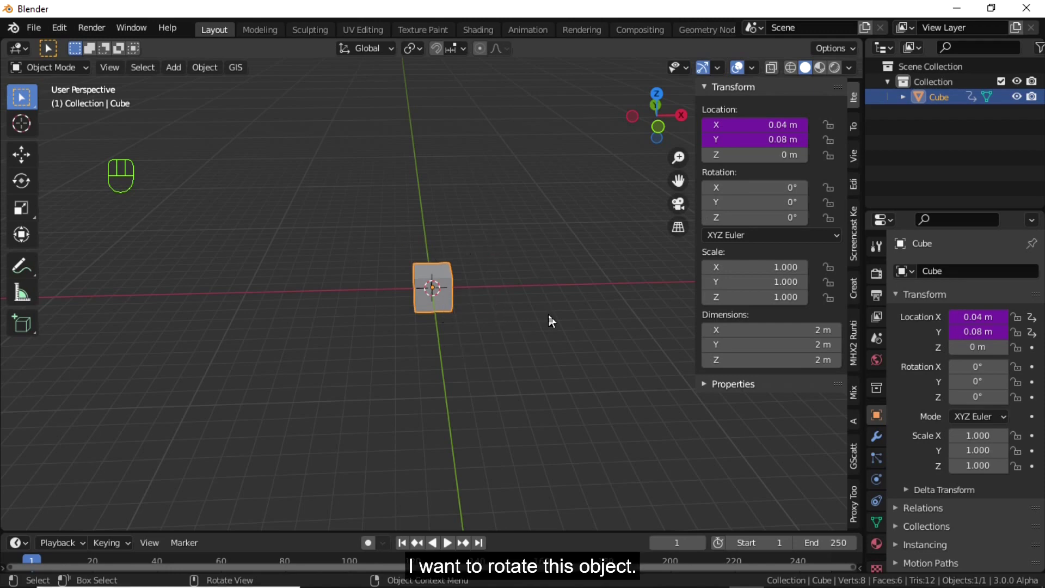
- Replace the Rotation Z value with a #frame driver, reading 57.3° at frame 1
left_click(742, 218)
key("BackSpace")
key("BackSpace")
type("#fra")
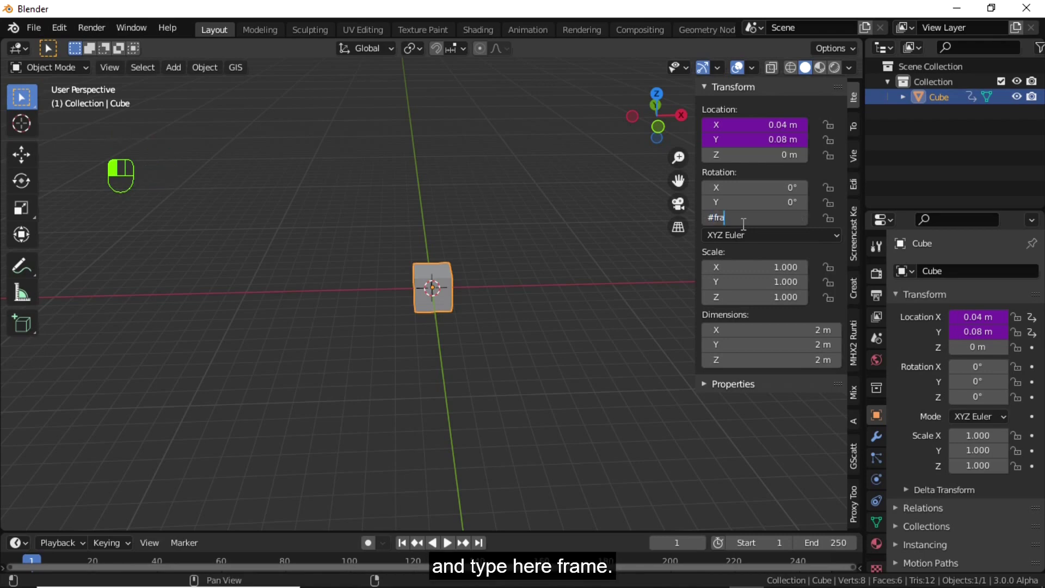
type("me")
key("Return")
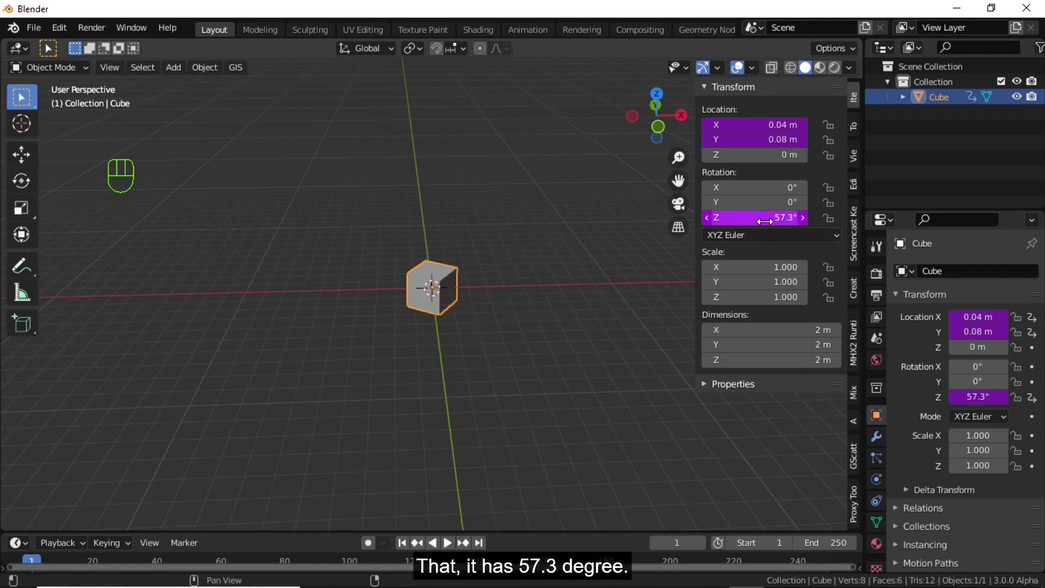
mouse_move(765, 221)
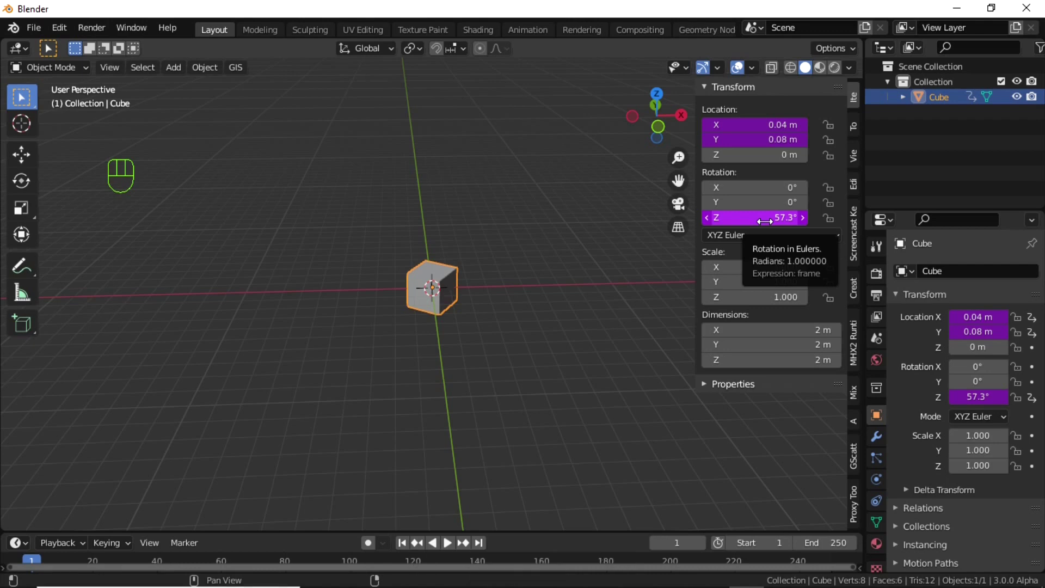
left_click(476, 542)
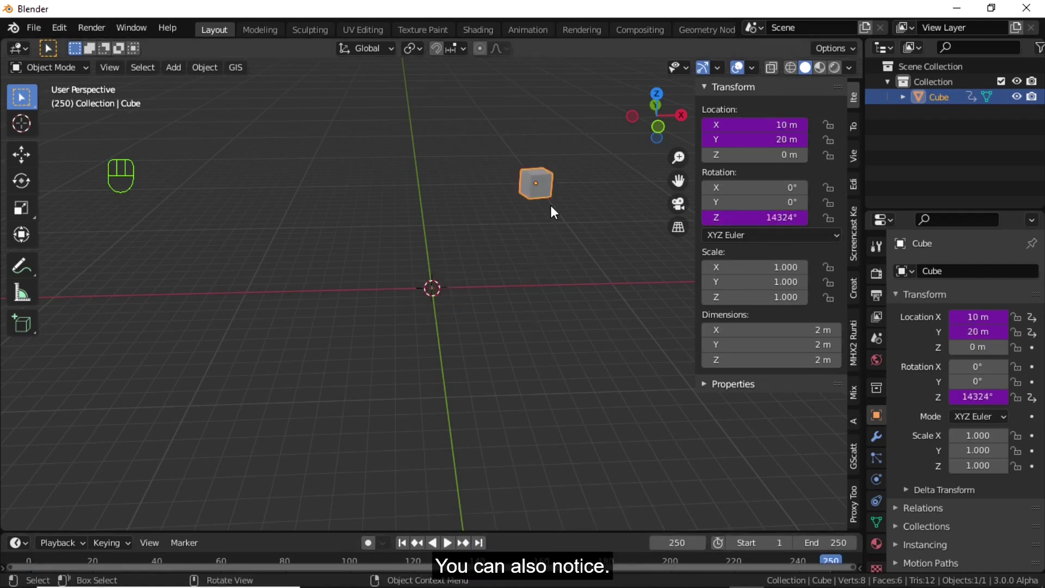
mouse_move(750, 223)
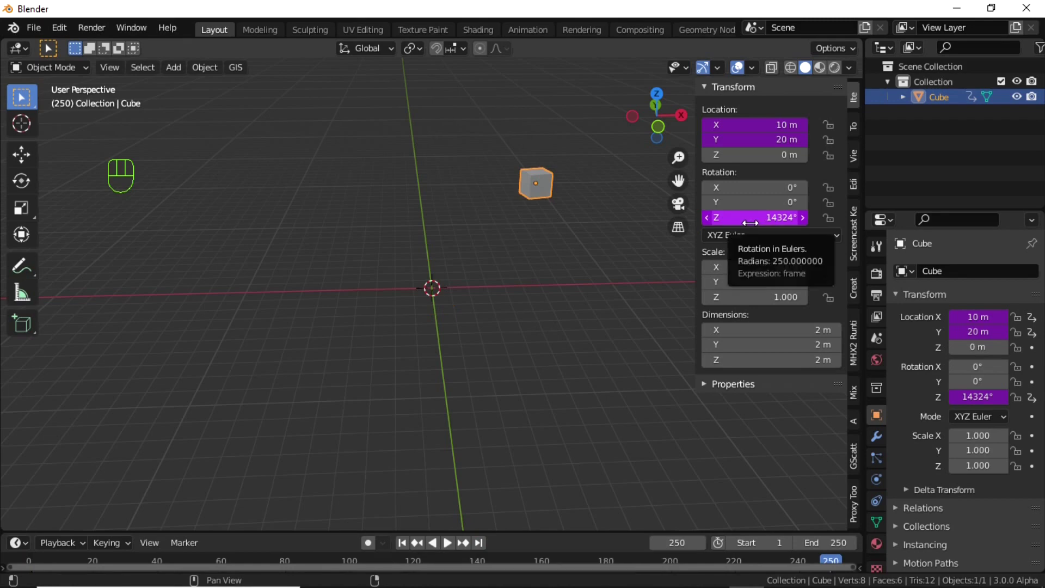
left_click(403, 545)
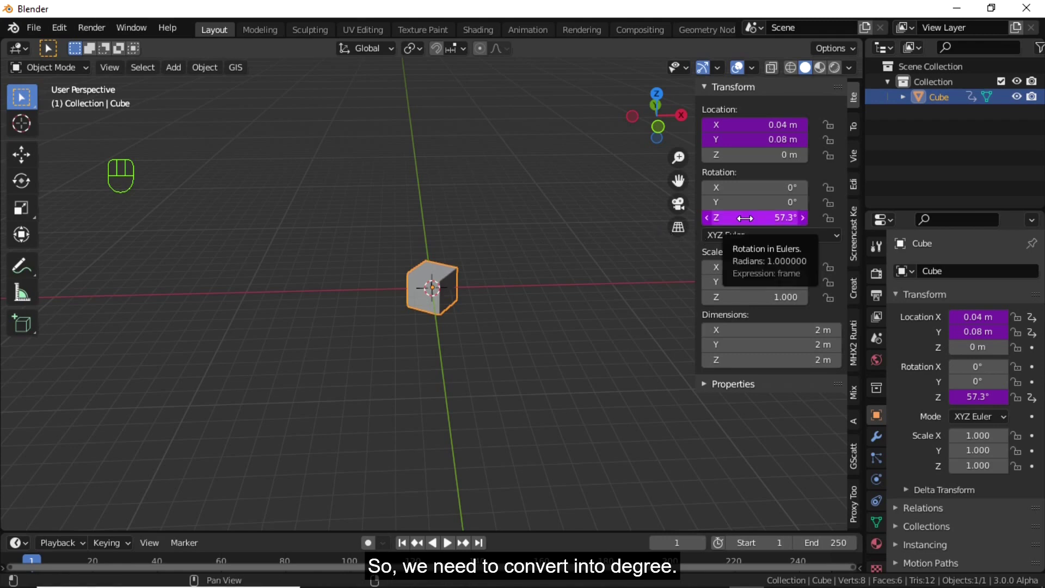
- Extend the Rotation Z driver to frame*(22/7)/180 for one degree per frame
left_click(765, 217)
left_click(767, 218)
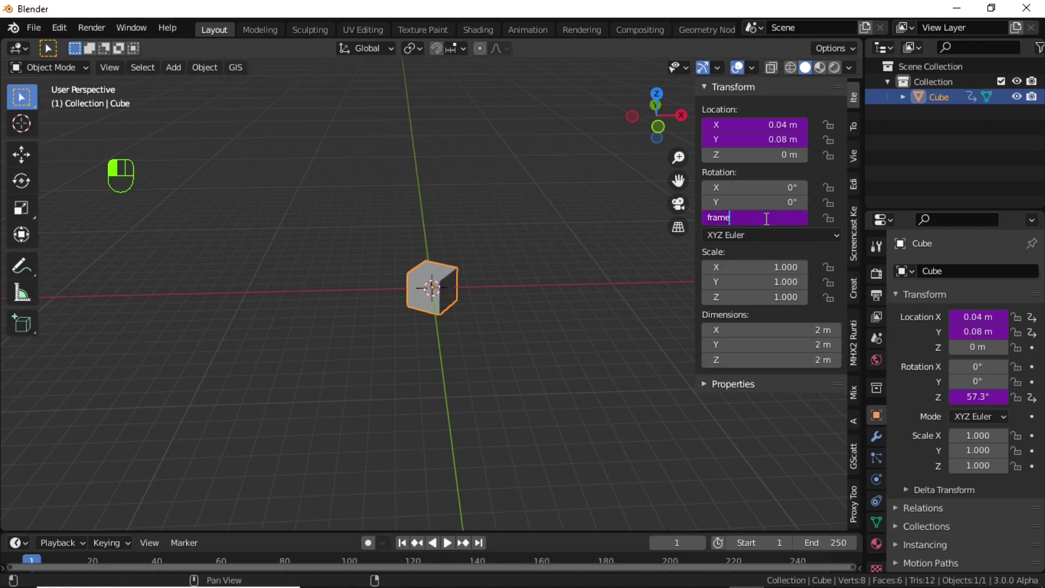
type("*")
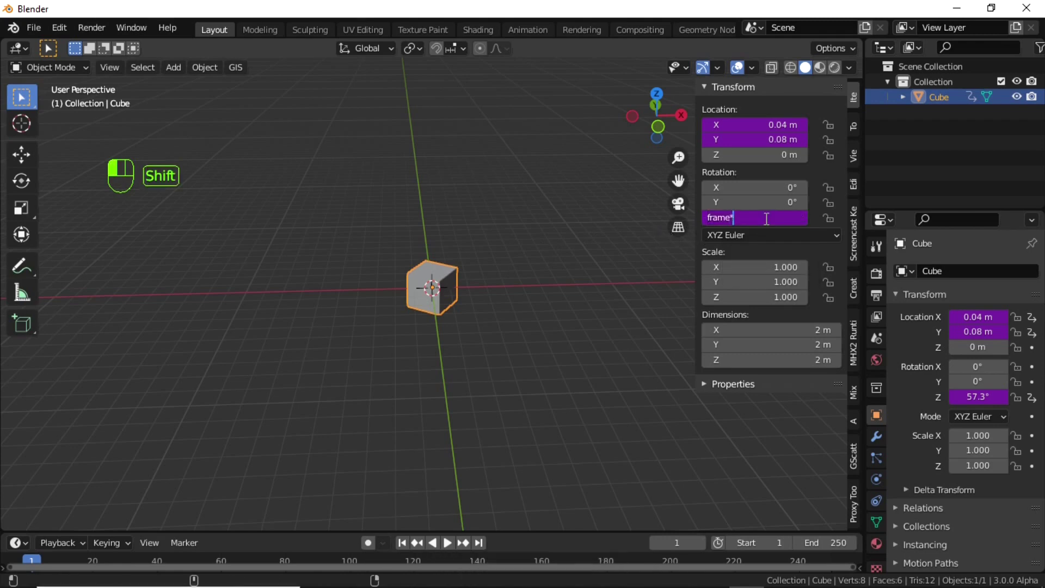
type("(")
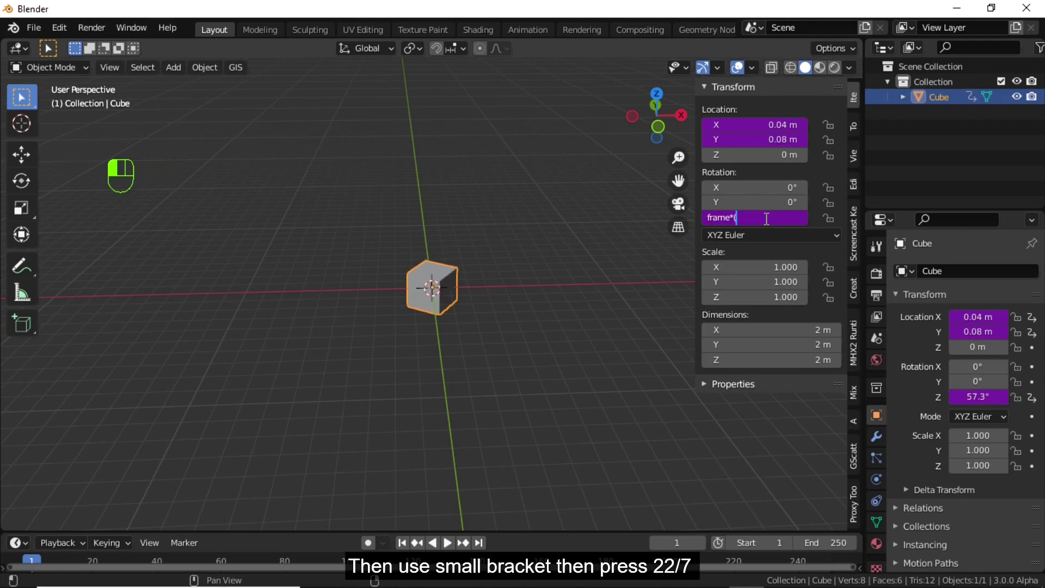
type("22")
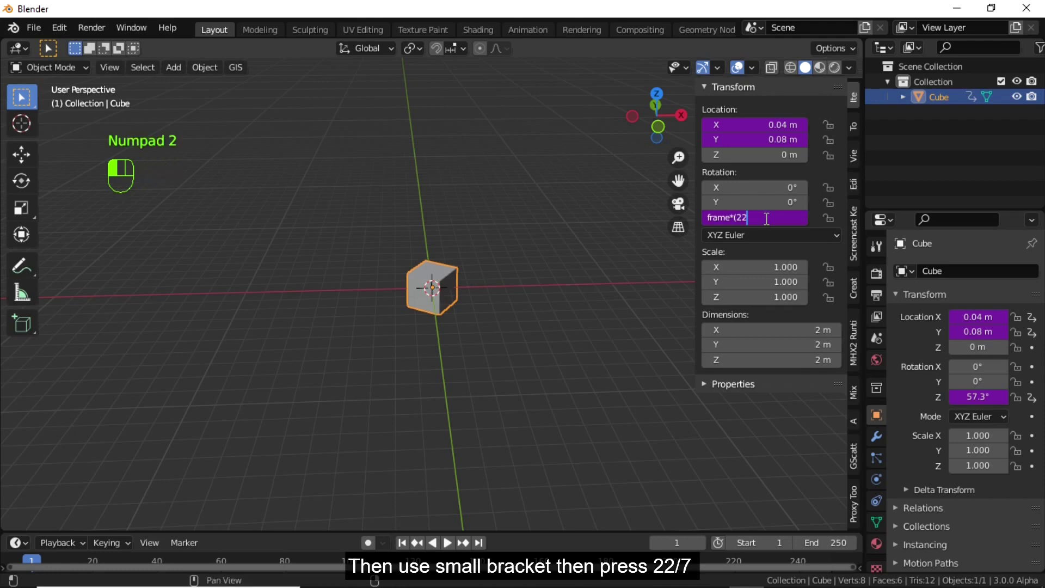
type("/7")
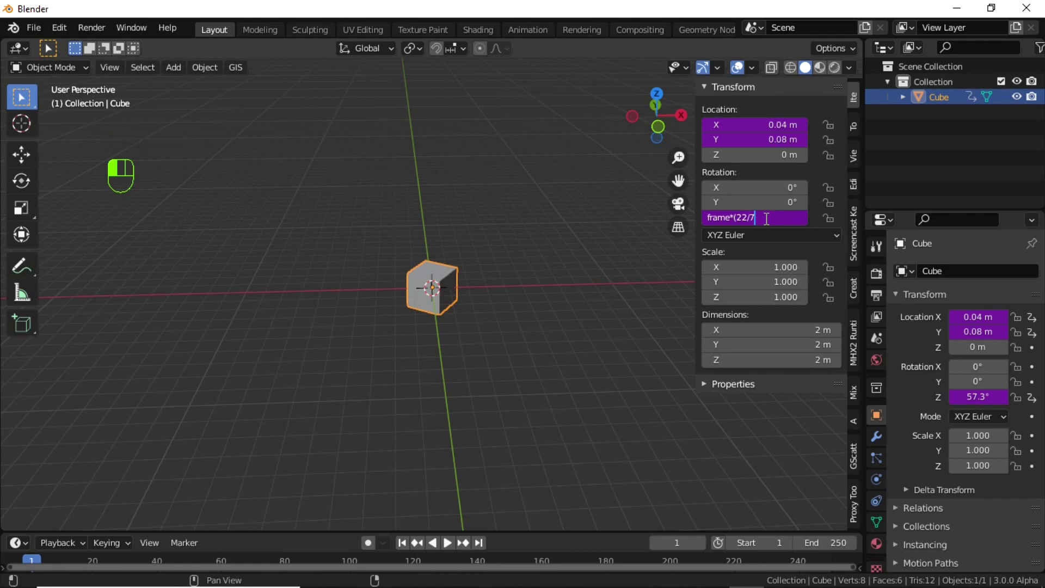
key("shift")
type(")")
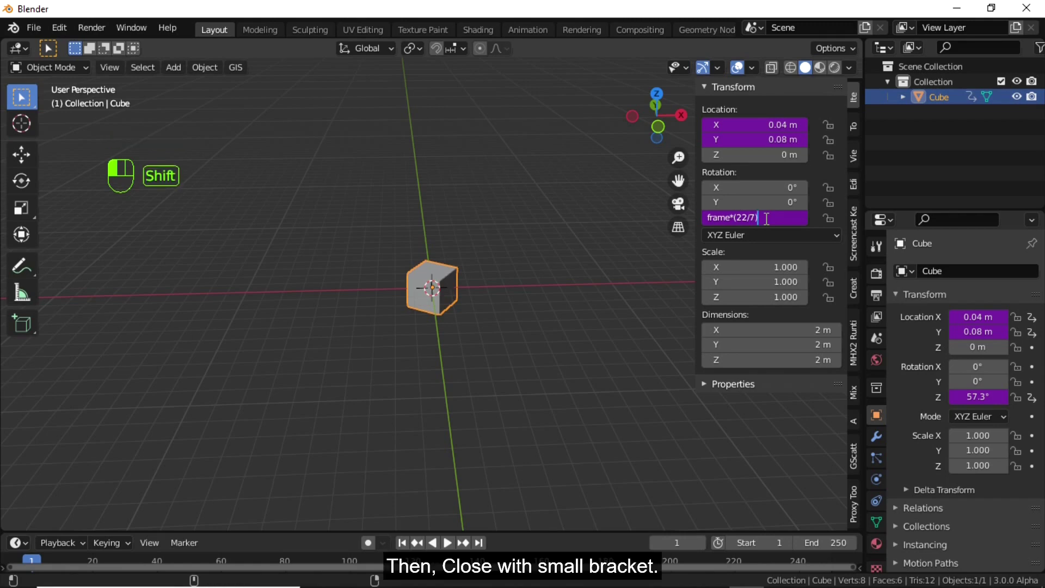
type("/180")
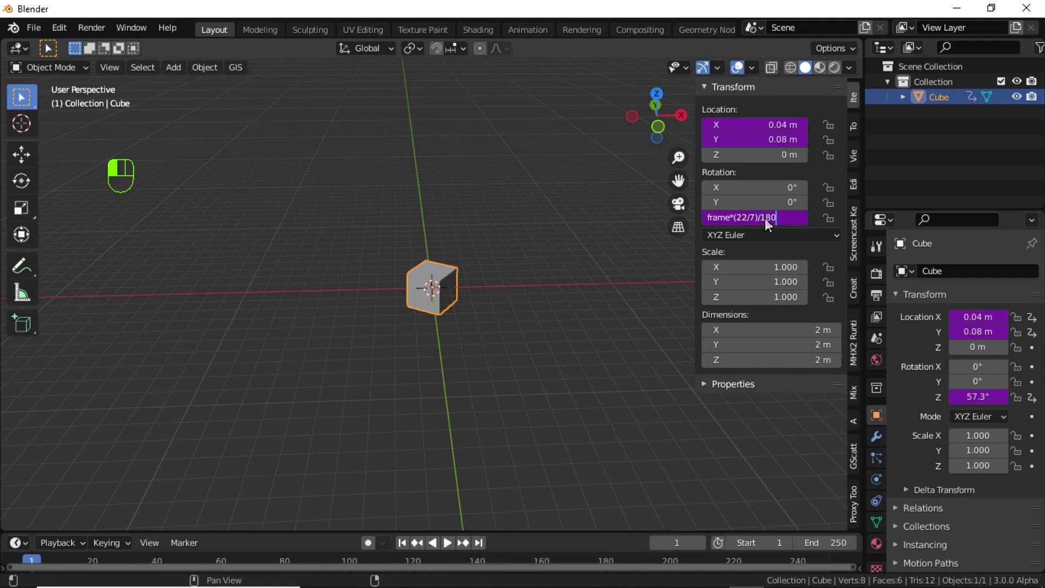
key("Return")
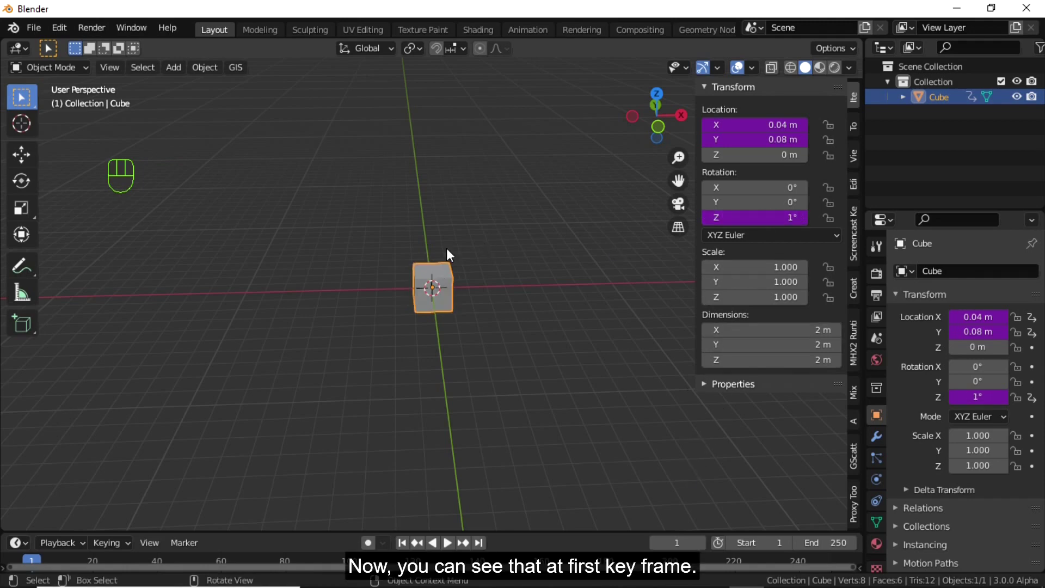
- At frame 2, append *(360/250) to the Rotation Z driver and play the spin
left_click(701, 543)
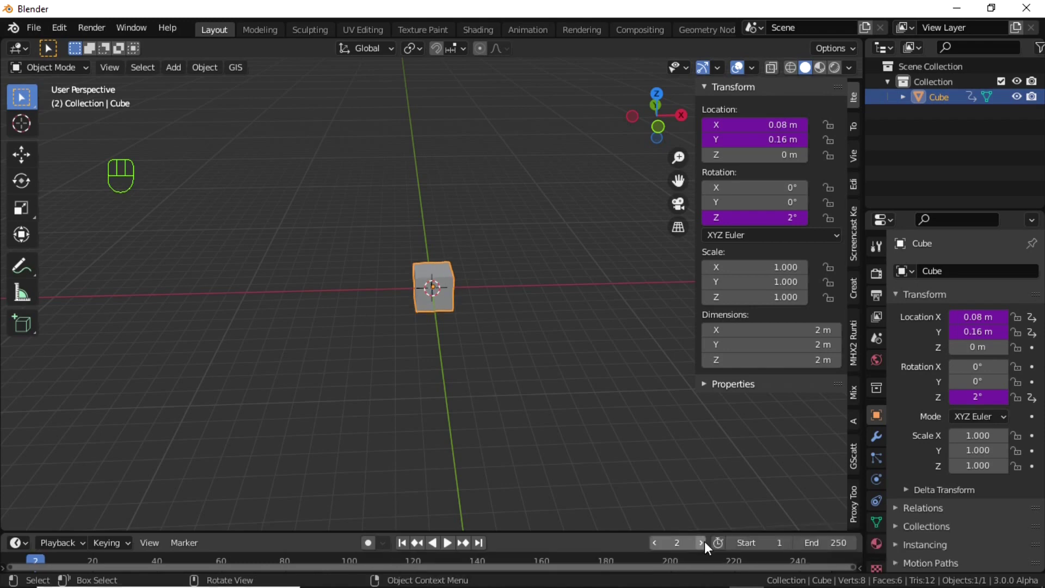
left_click(779, 217)
type("*(22/7)/180*(")
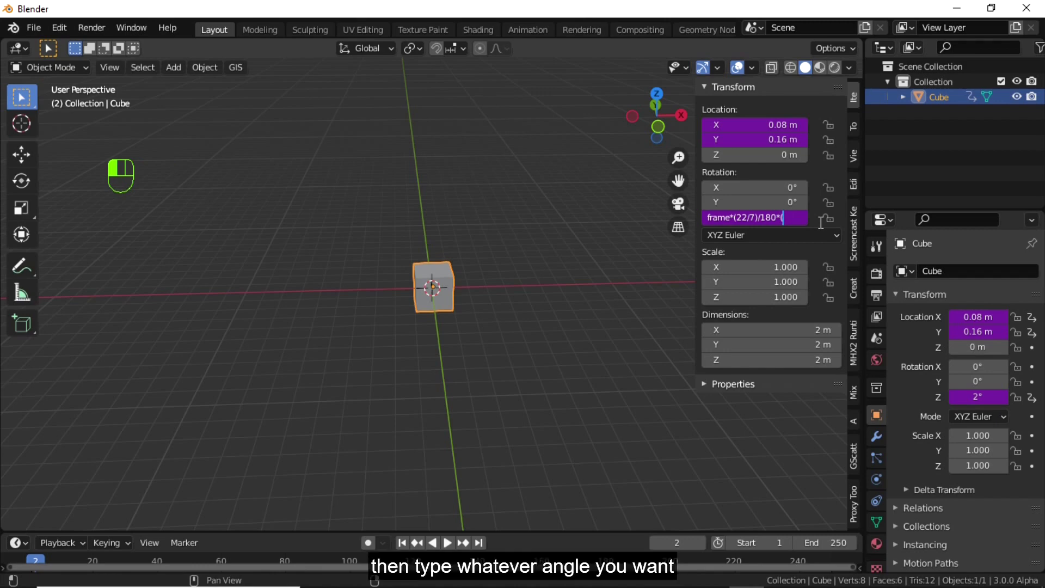
key("BackSpace")
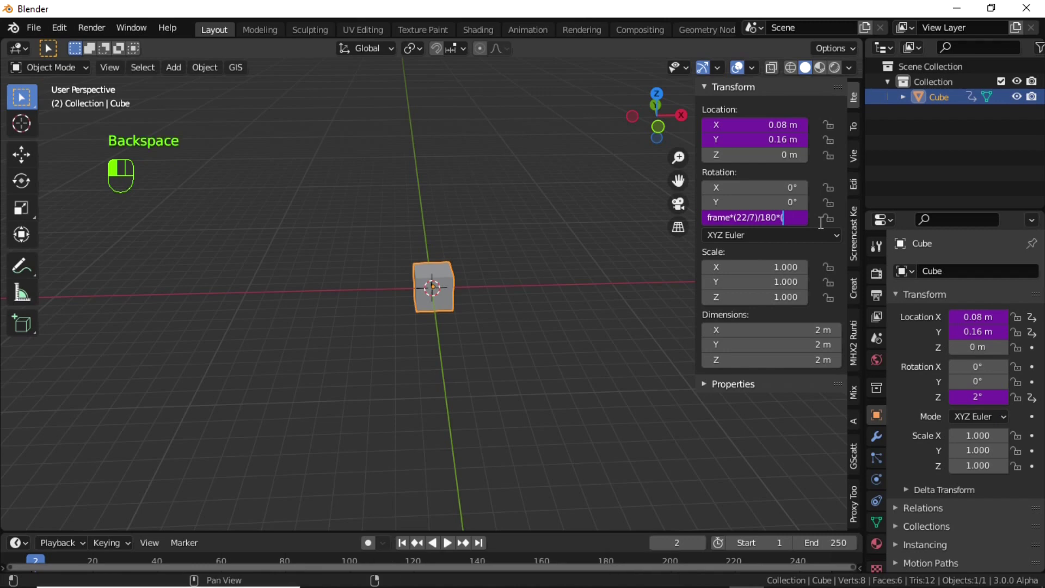
type("360")
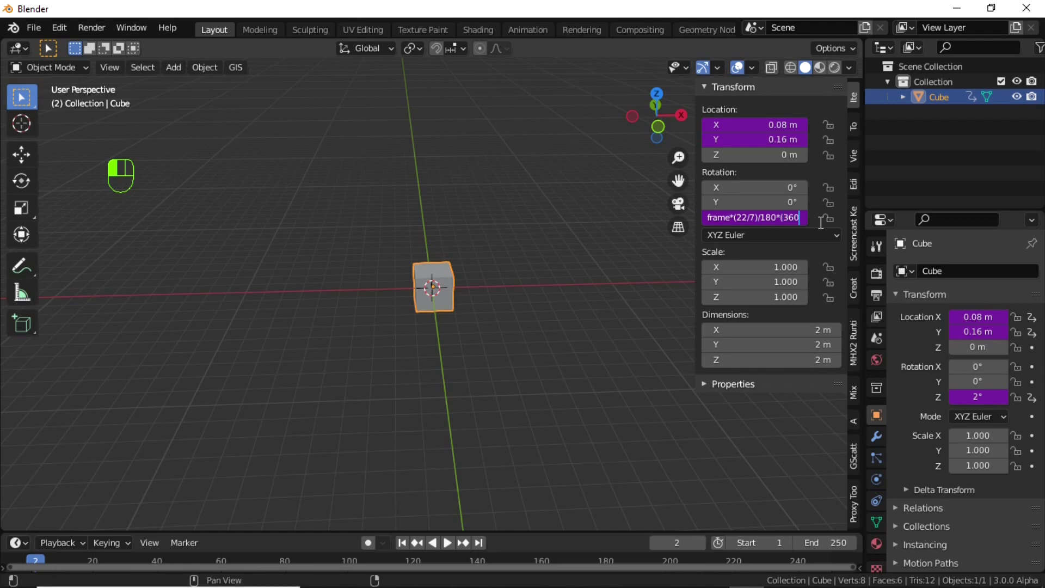
type("/250)")
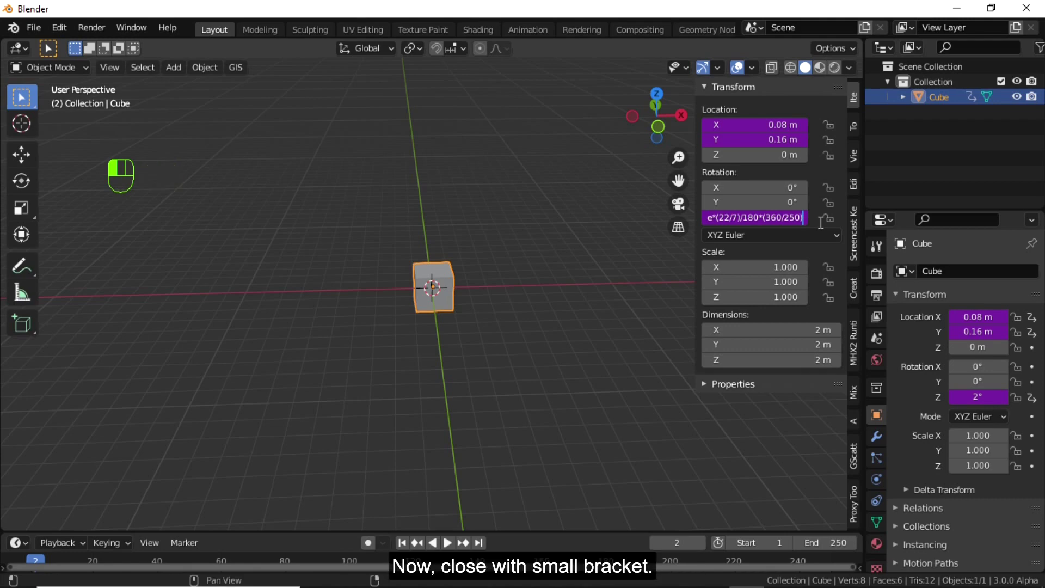
key("Return")
key("space")
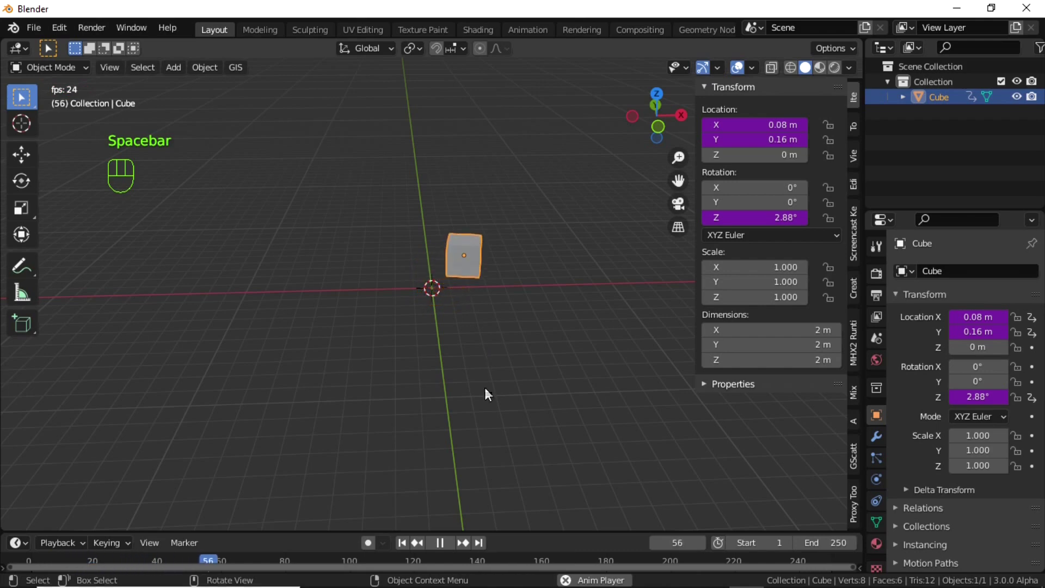
- Stop playback, check the full 360° turn at frame 250, then return to frame 1
key("Escape")
left_click(480, 543)
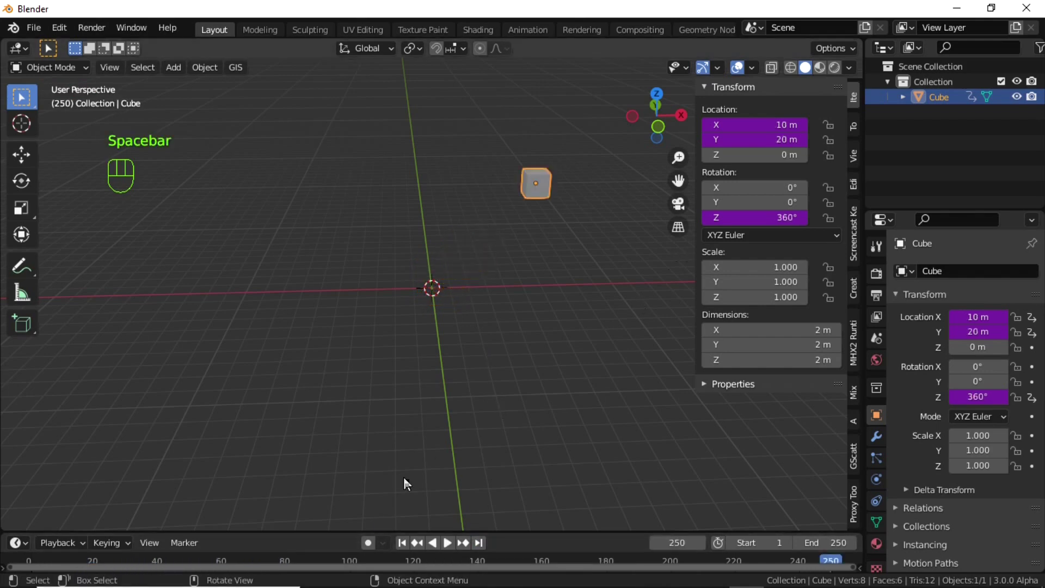
left_click(402, 543)
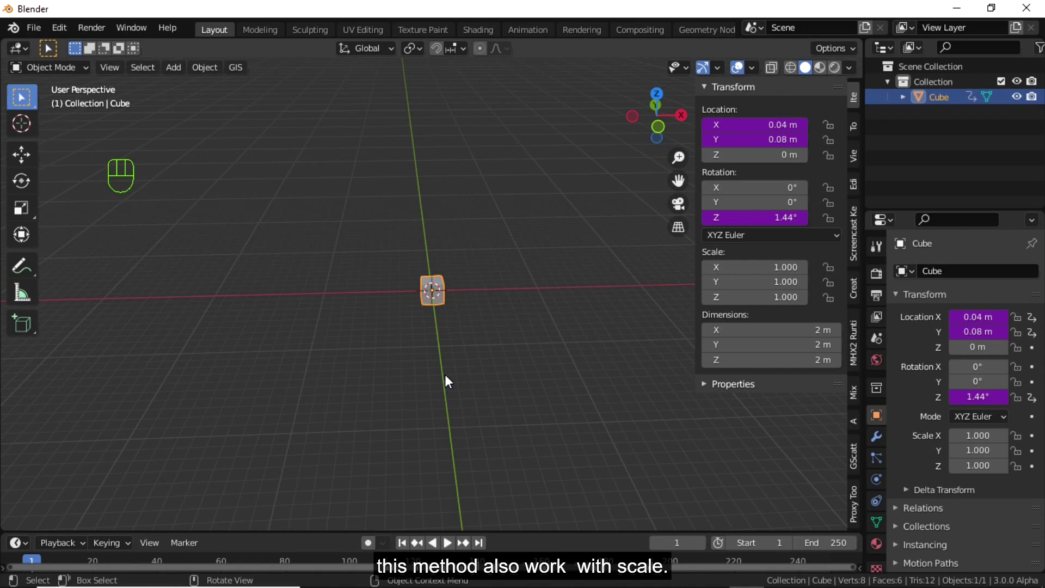